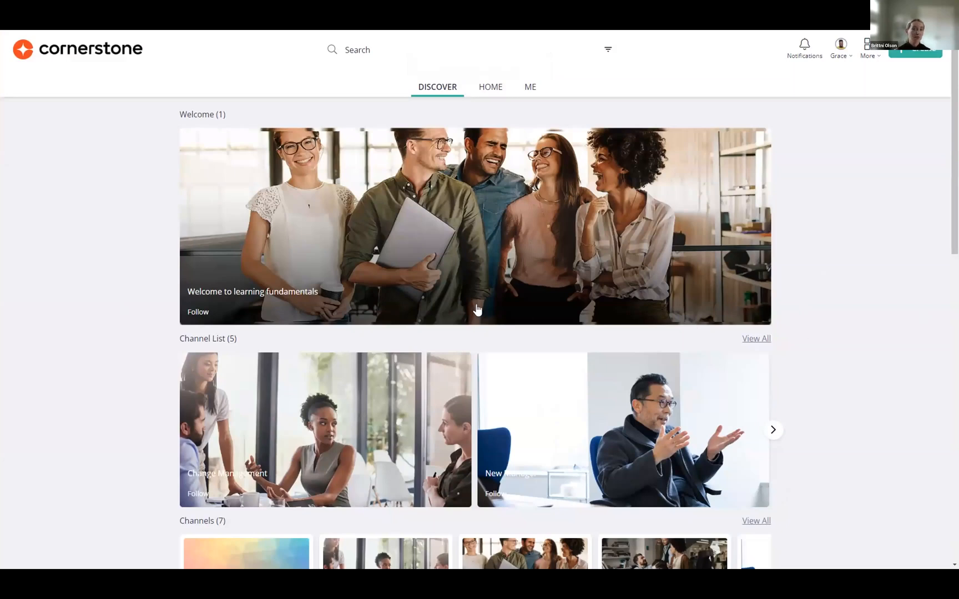
# Look over the channels on the Discover page and open the New Manager channel
pyautogui.scroll(-3, 453, 326)
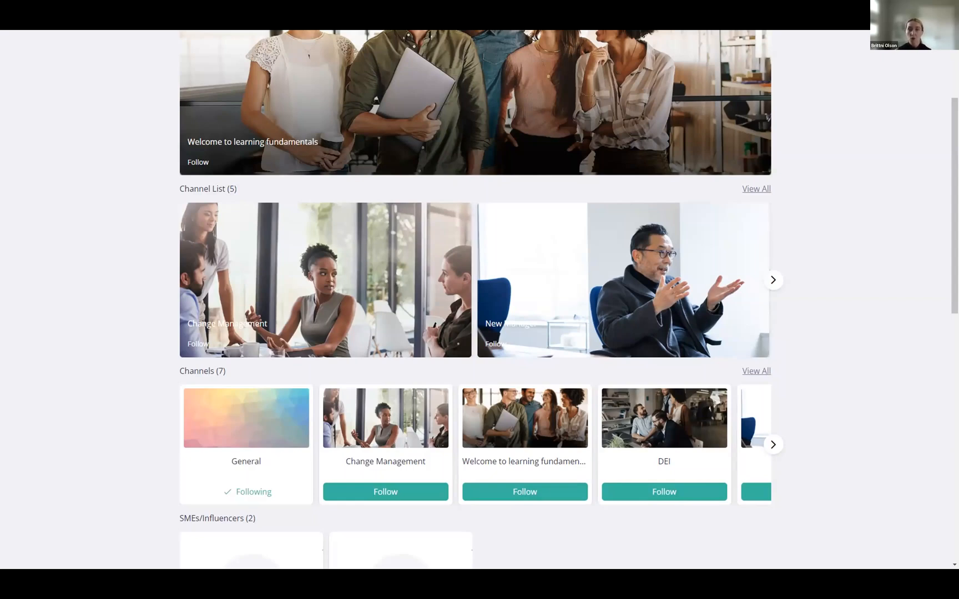
pyautogui.scroll(-3, 544, 385)
pyautogui.scroll(2, 544, 384)
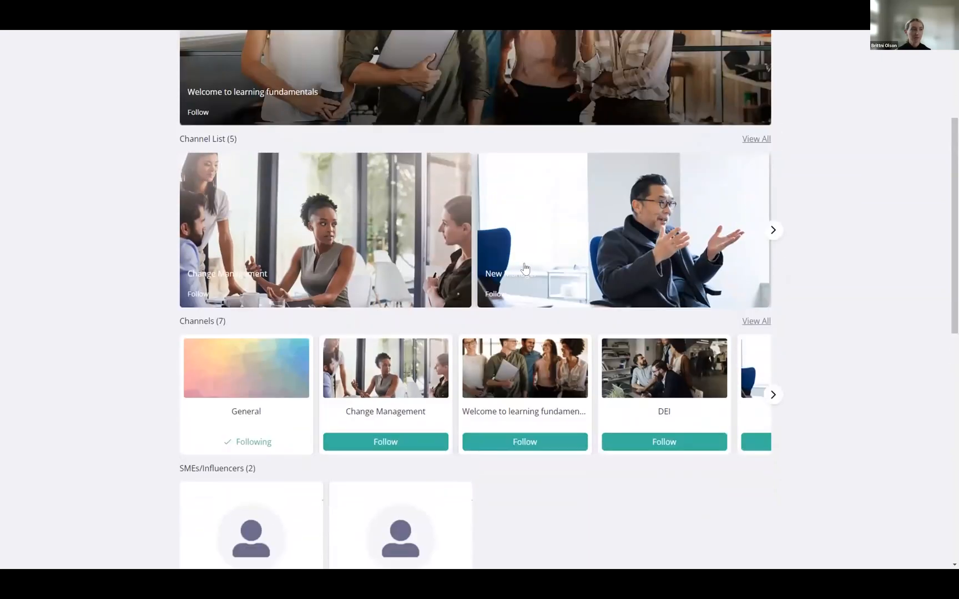
pyautogui.click(557, 301)
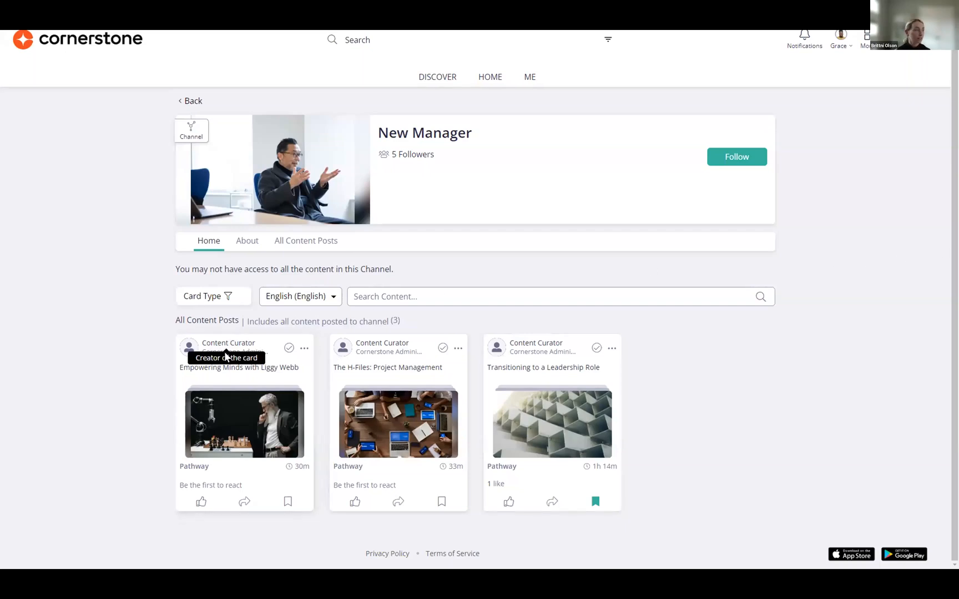
# Open the Empowering Minds pathway in the New Manager channel and review its sequence of courses
pyautogui.click(231, 371)
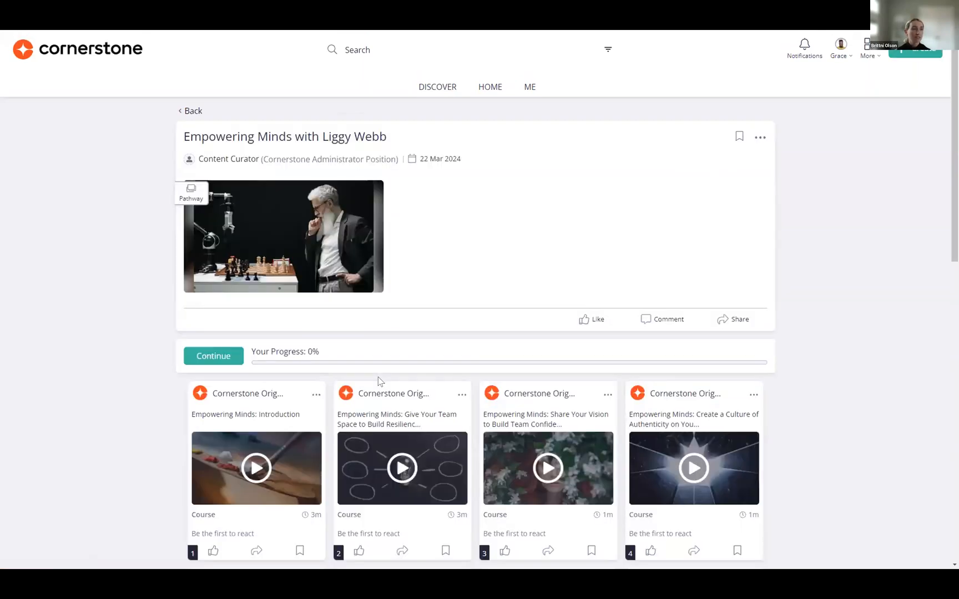
pyautogui.scroll(-2, 378, 378)
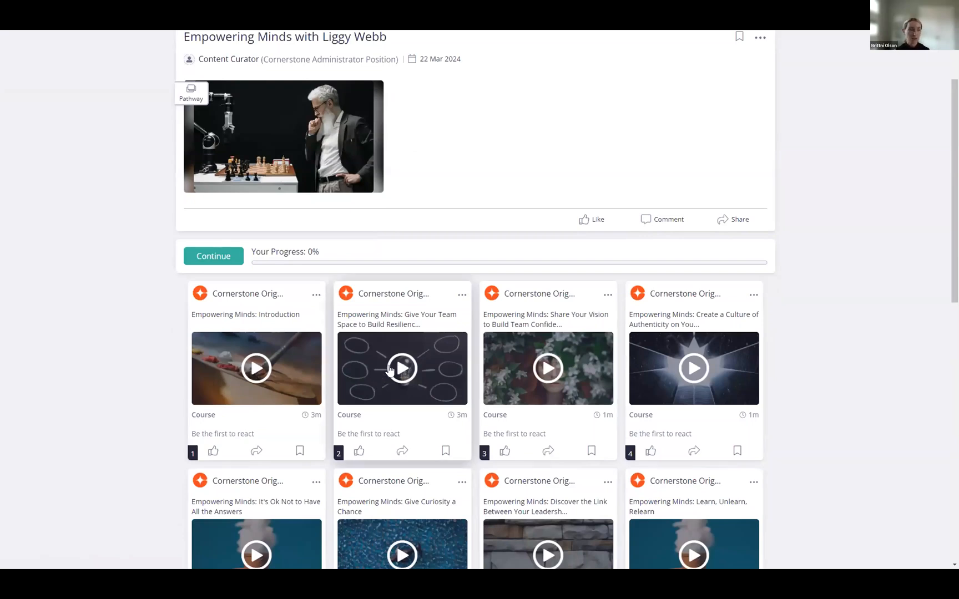
pyautogui.scroll(-5, 383, 369)
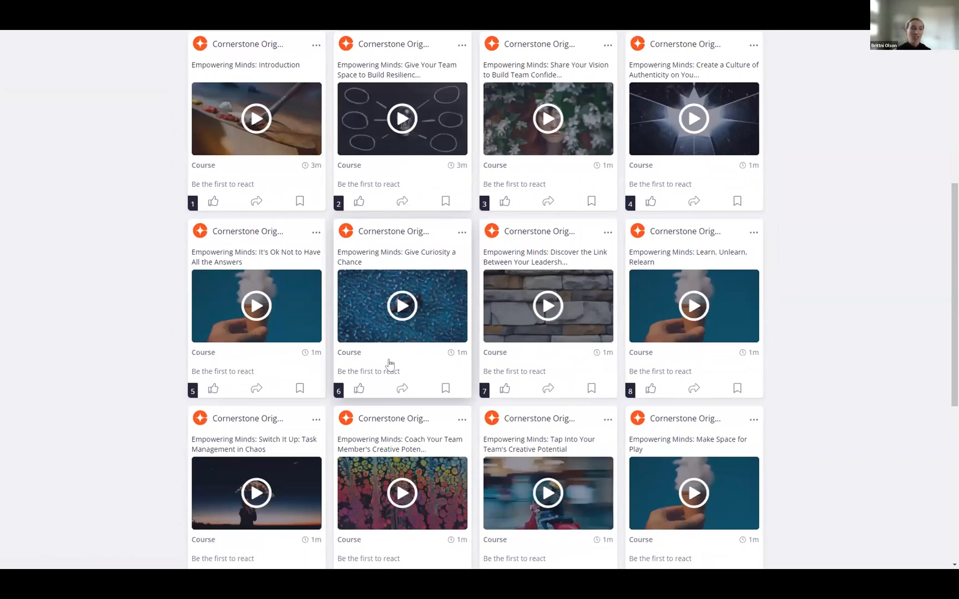
pyautogui.scroll(-1, 415, 405)
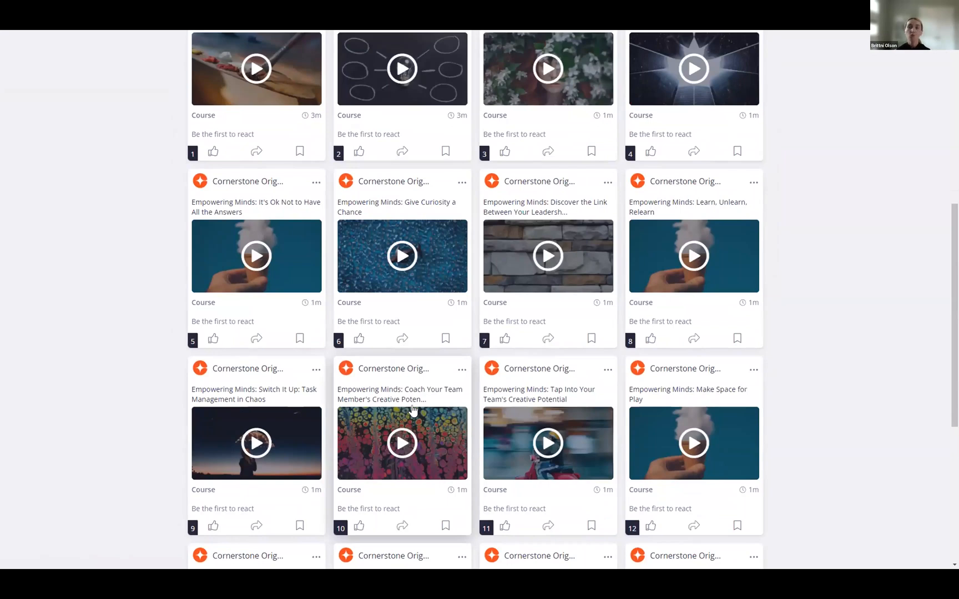
pyautogui.scroll(8, 510, 380)
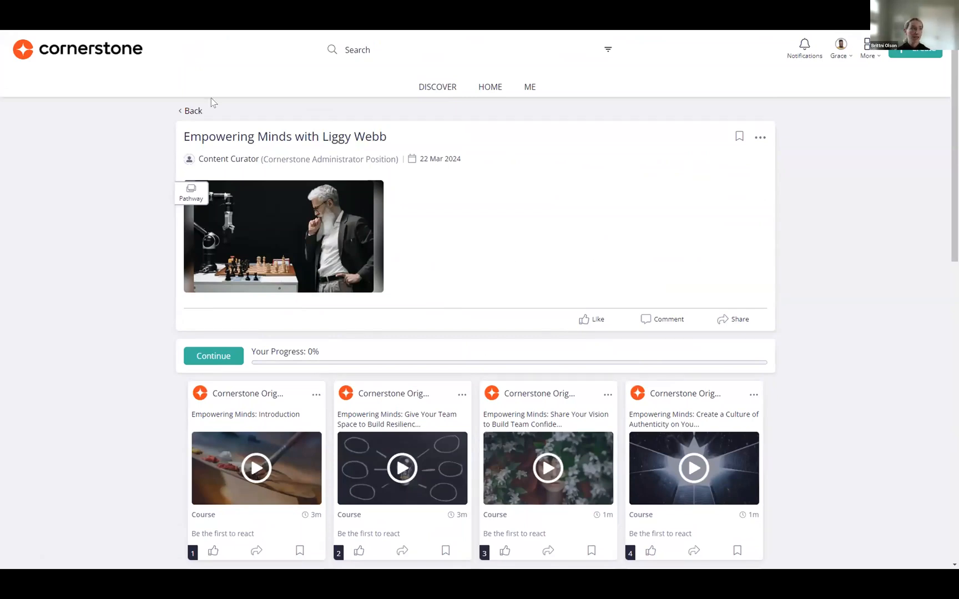
# Return to the Discover page and examine the channel lists, SMEs/Influencers and trending pathway sections
pyautogui.click(191, 111)
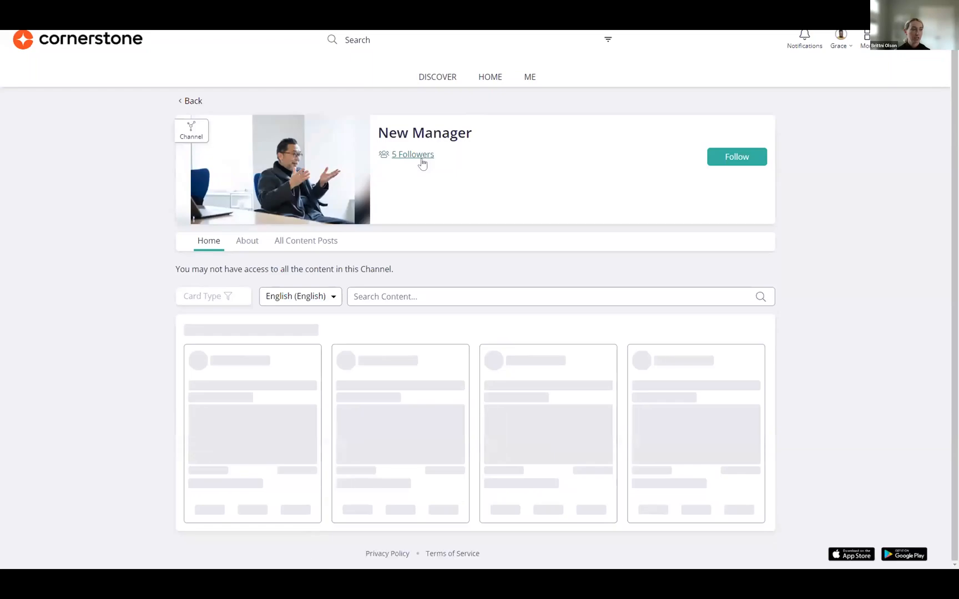
pyautogui.click(430, 84)
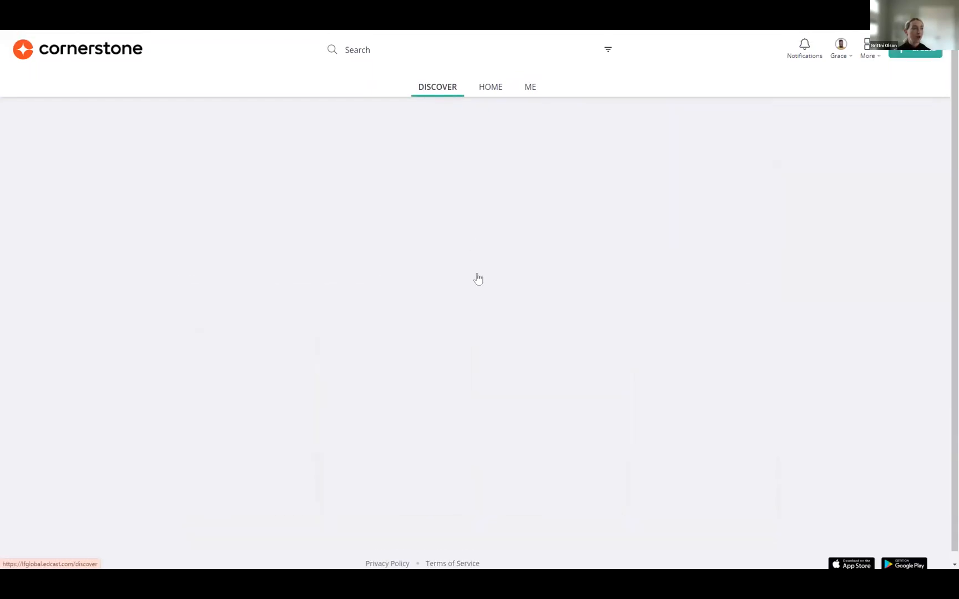
pyautogui.scroll(-1, 478, 284)
pyautogui.scroll(-7, 478, 284)
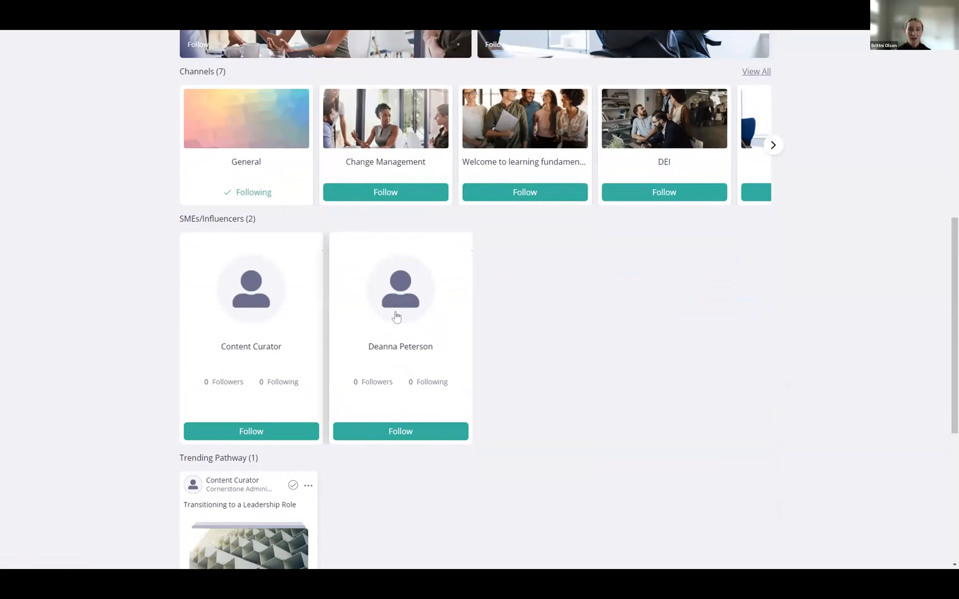
pyautogui.scroll(-1, 395, 317)
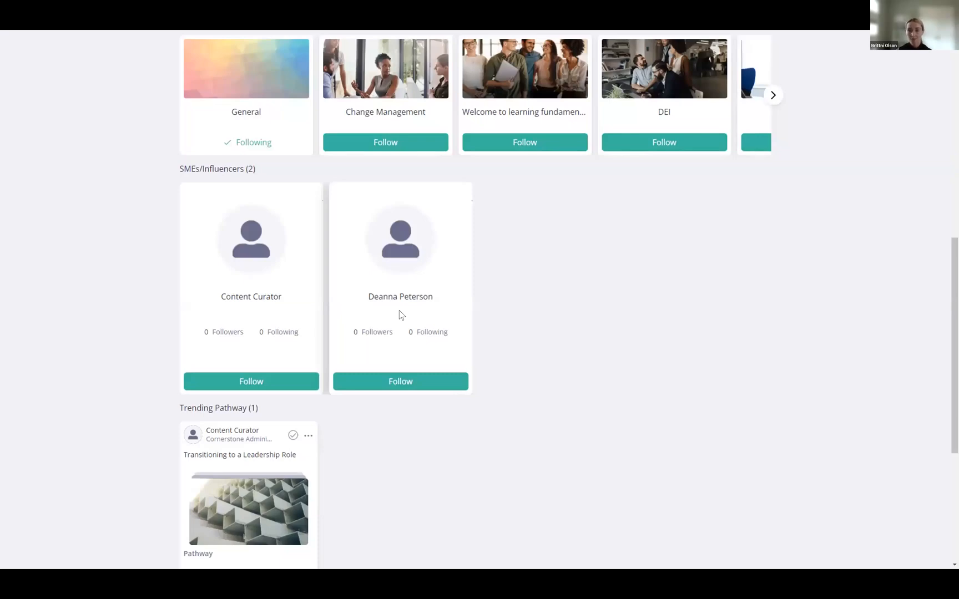
pyautogui.scroll(8, 634, 358)
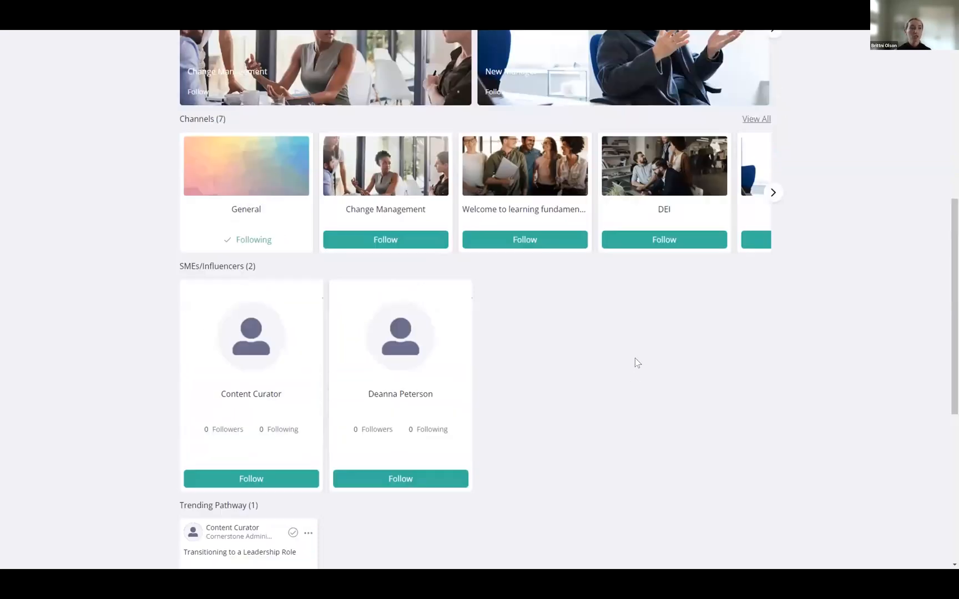
pyautogui.scroll(-1, 636, 362)
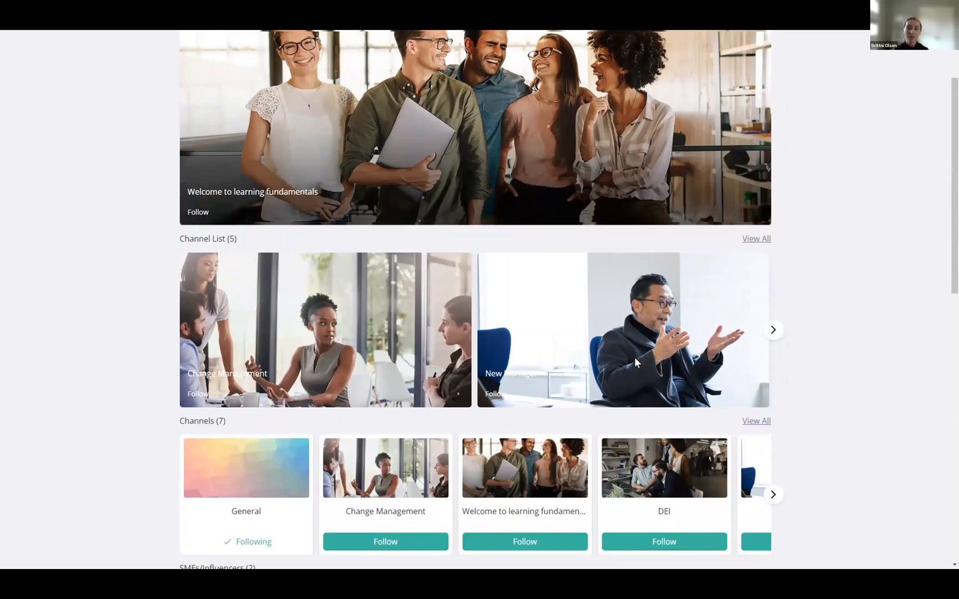
pyautogui.scroll(-4, 634, 362)
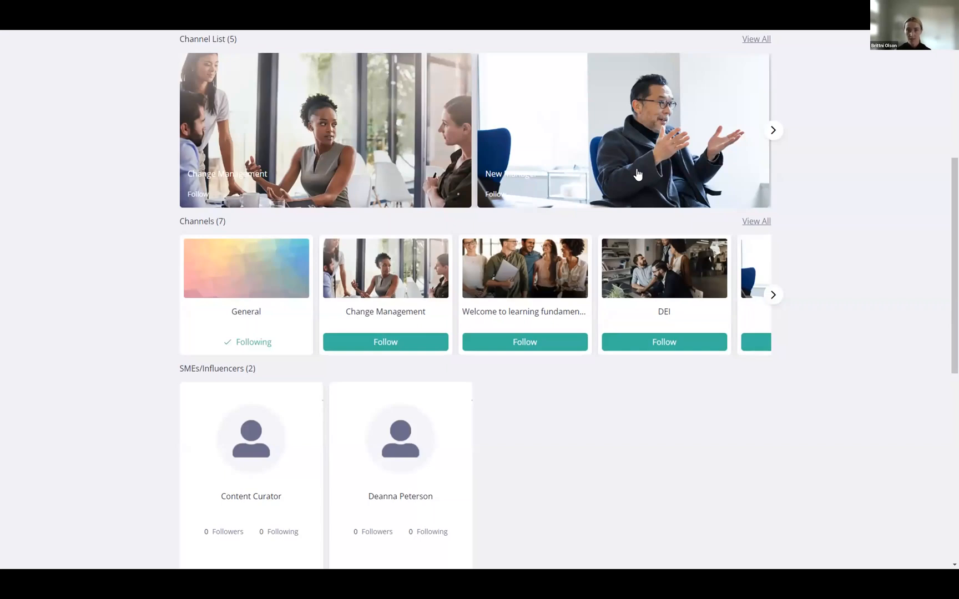
pyautogui.scroll(5, 638, 178)
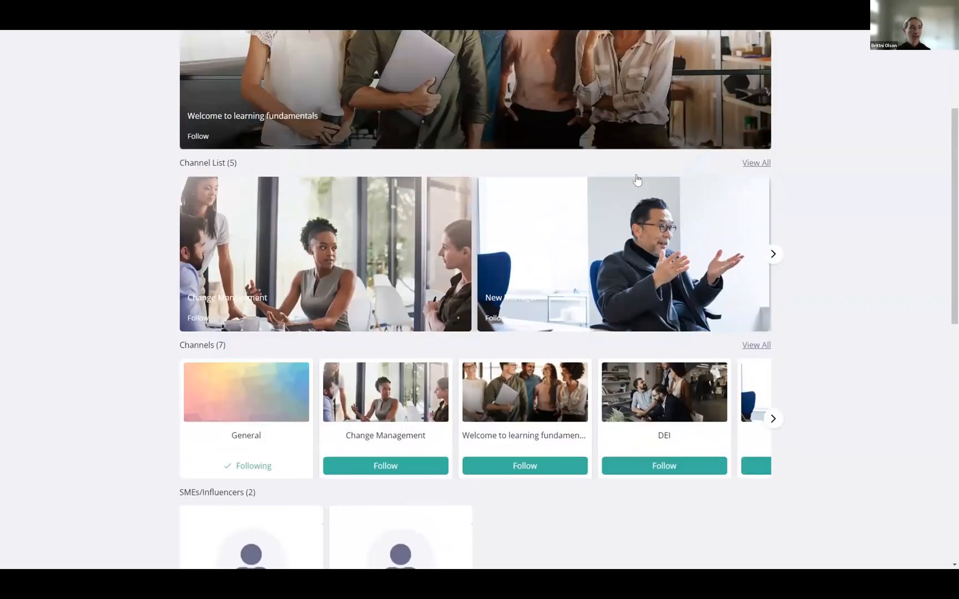
# Open the Home page, review the recommended courses by skill, and show the required training
pyautogui.click(487, 90)
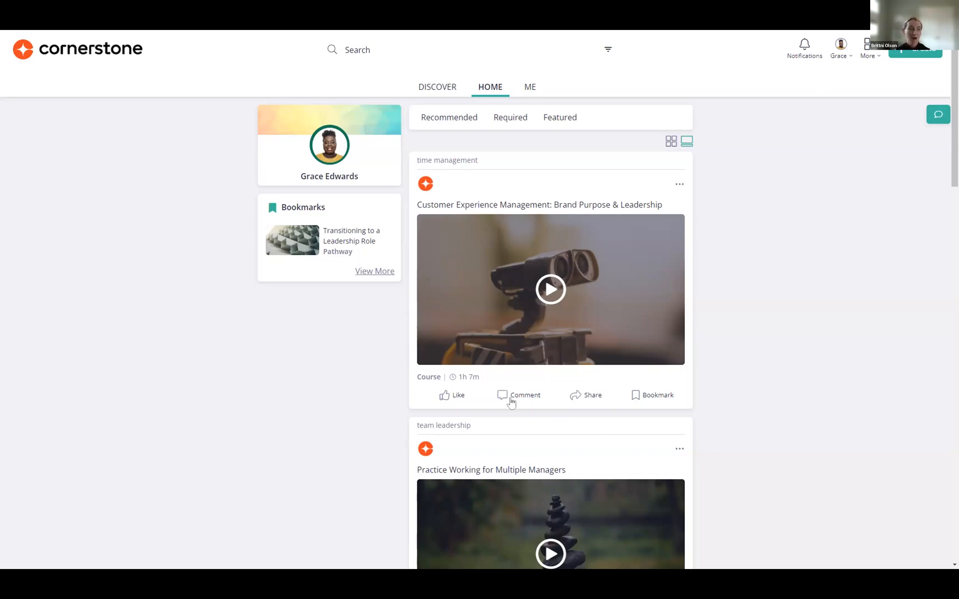
pyautogui.scroll(-3, 557, 419)
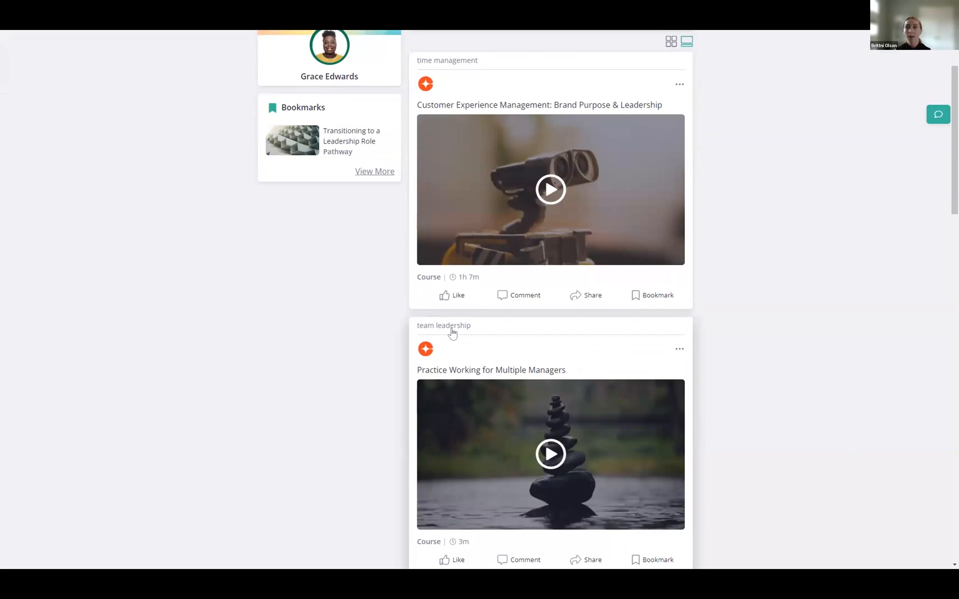
pyautogui.scroll(1, 453, 333)
pyautogui.scroll(-3, 452, 333)
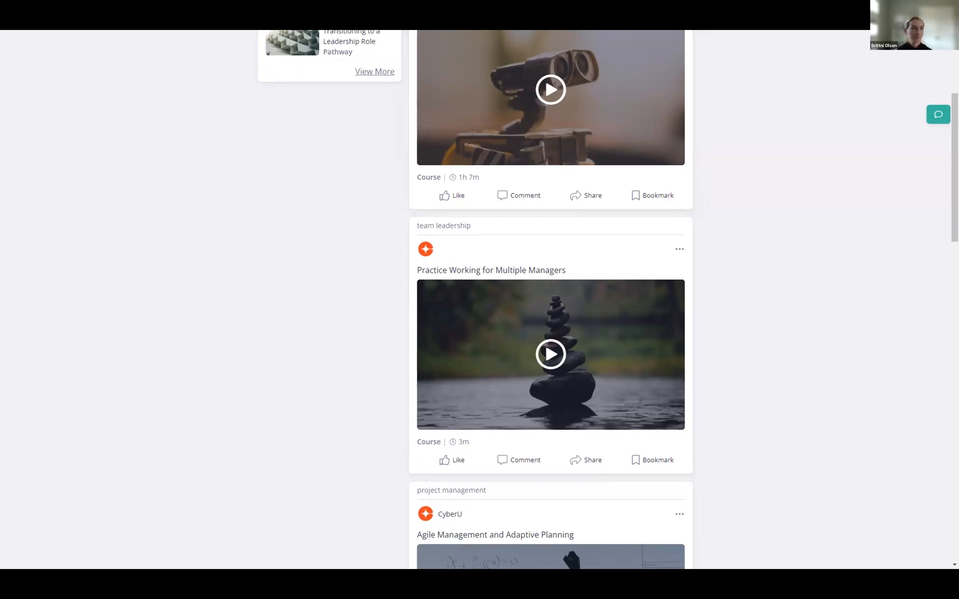
pyautogui.scroll(3, 563, 142)
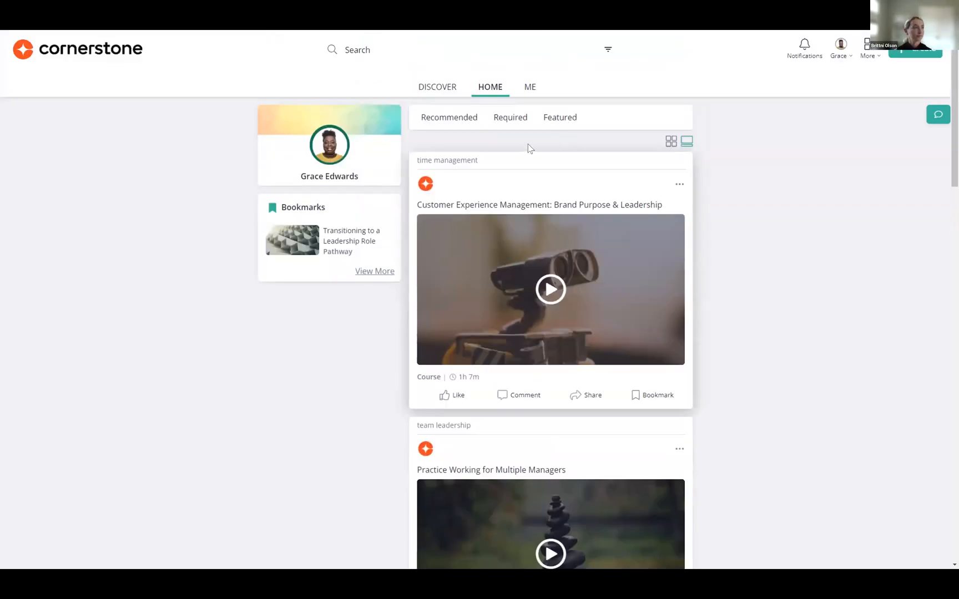
pyautogui.click(501, 123)
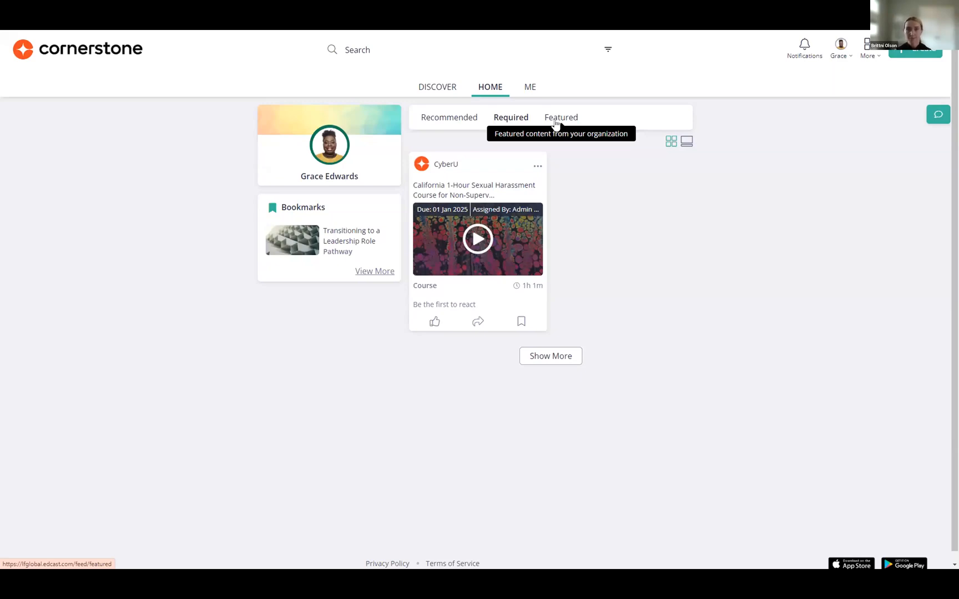
# Open the form for creating a SmartCard, review its card types and Web URL fields, and close it without creating a card
pyautogui.click(894, 54)
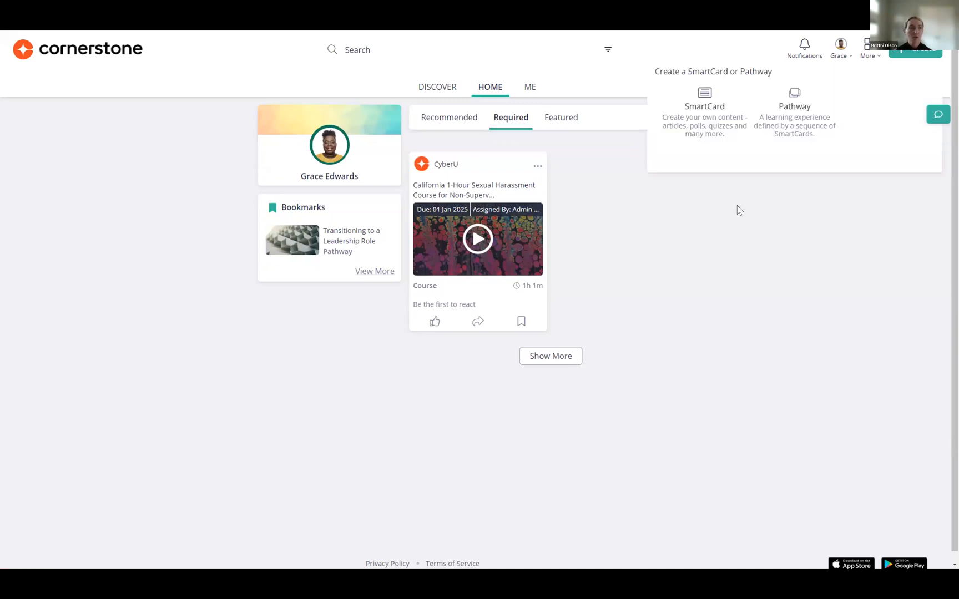
pyautogui.click(703, 134)
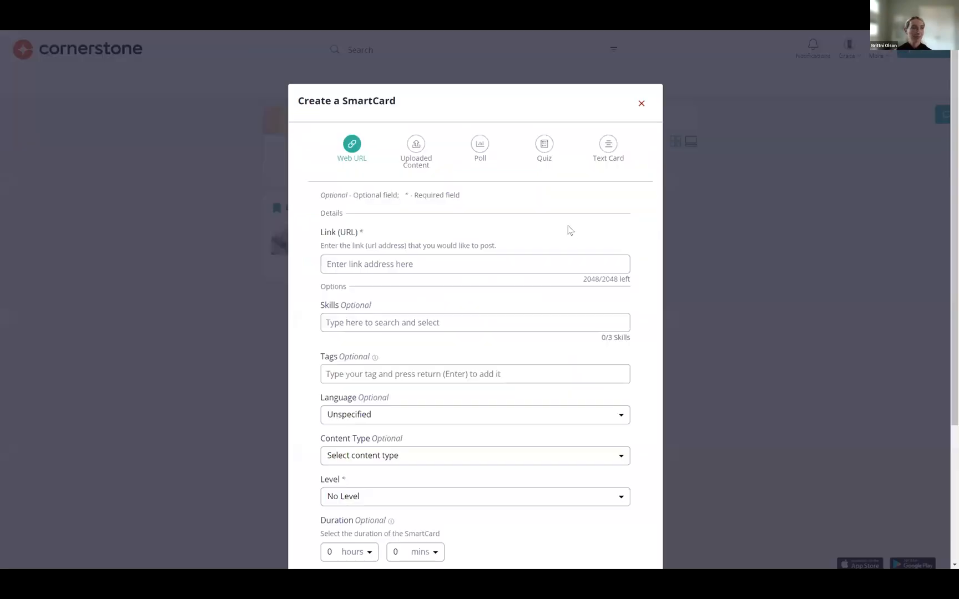
pyautogui.scroll(-1, 552, 216)
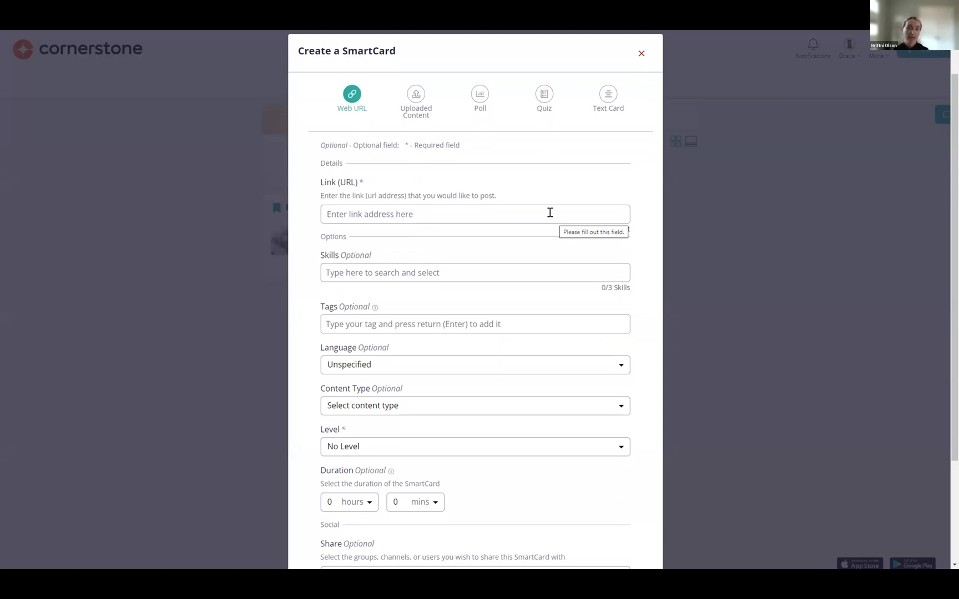
pyautogui.scroll(1, 616, 168)
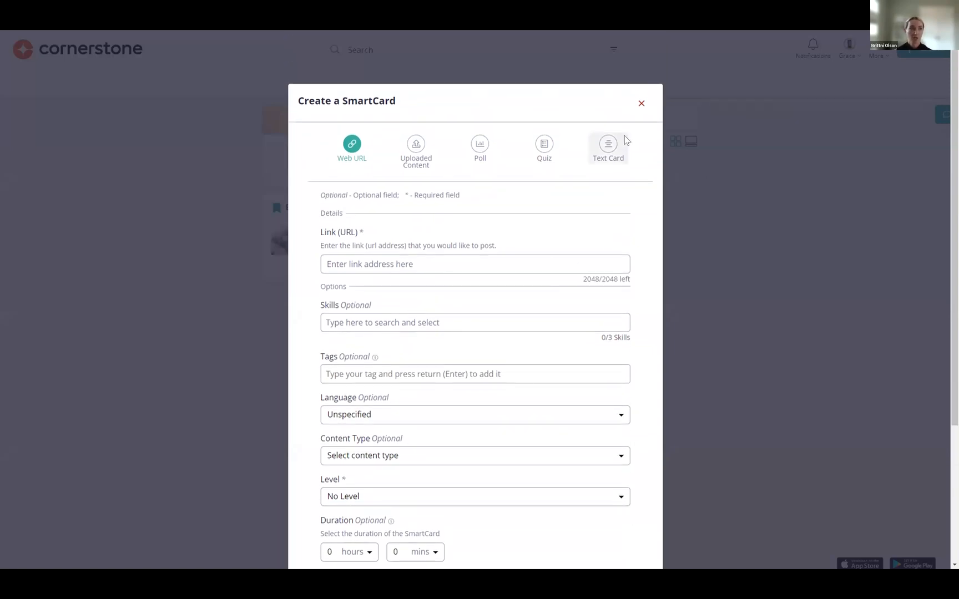
pyautogui.click(640, 105)
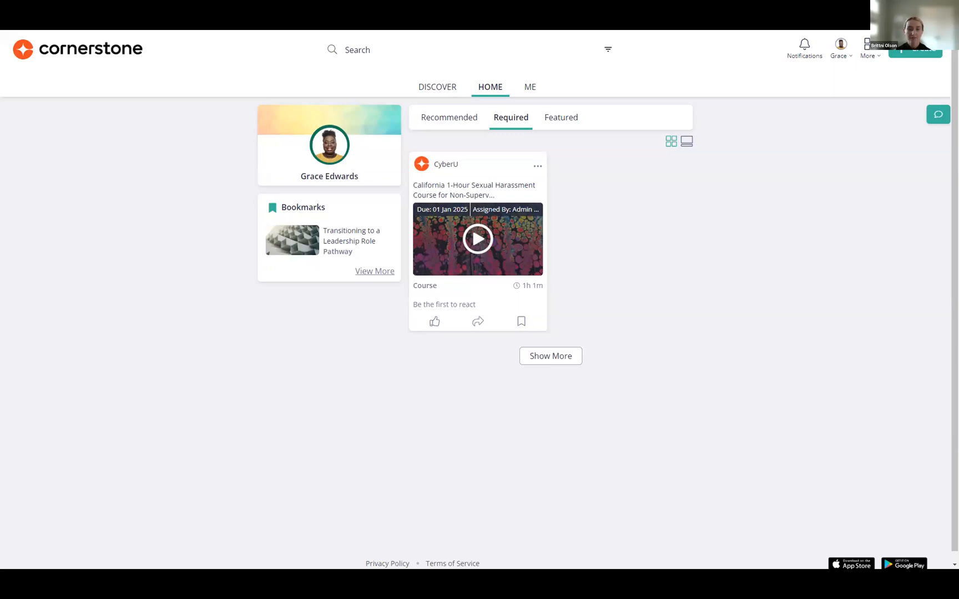
# Advance the presentation to the Reducing administrative burden slide and switch to the browser's Learning Fundamentals admin dashboard in full screen
pyautogui.press('Right')
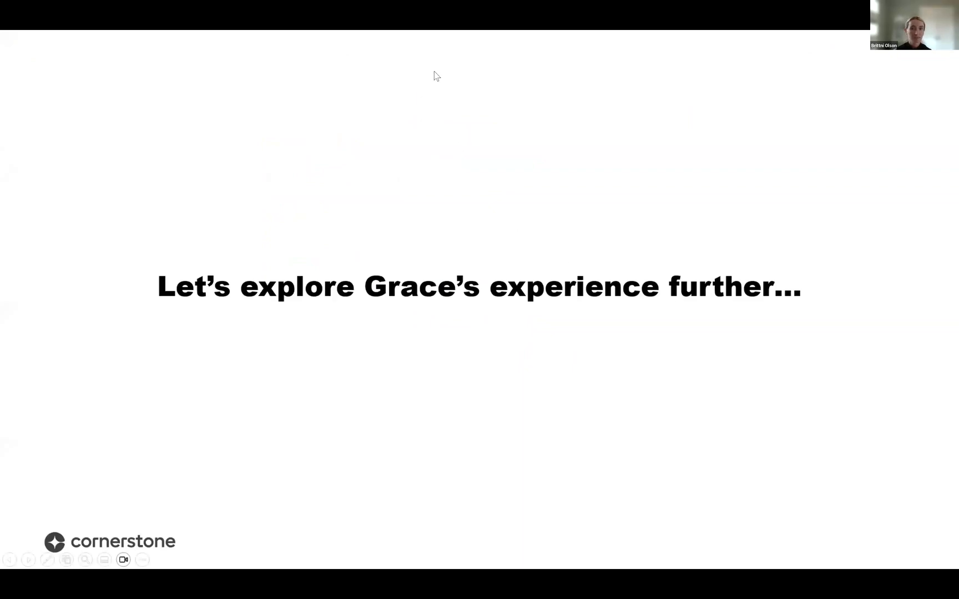
pyautogui.press('Right')
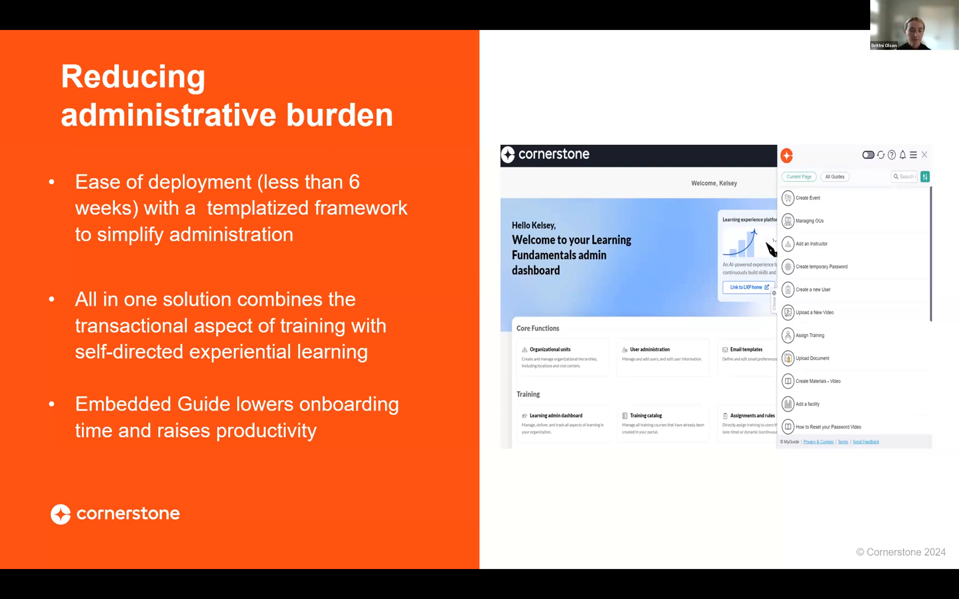
pyautogui.hotkey('alt', 'Tab')
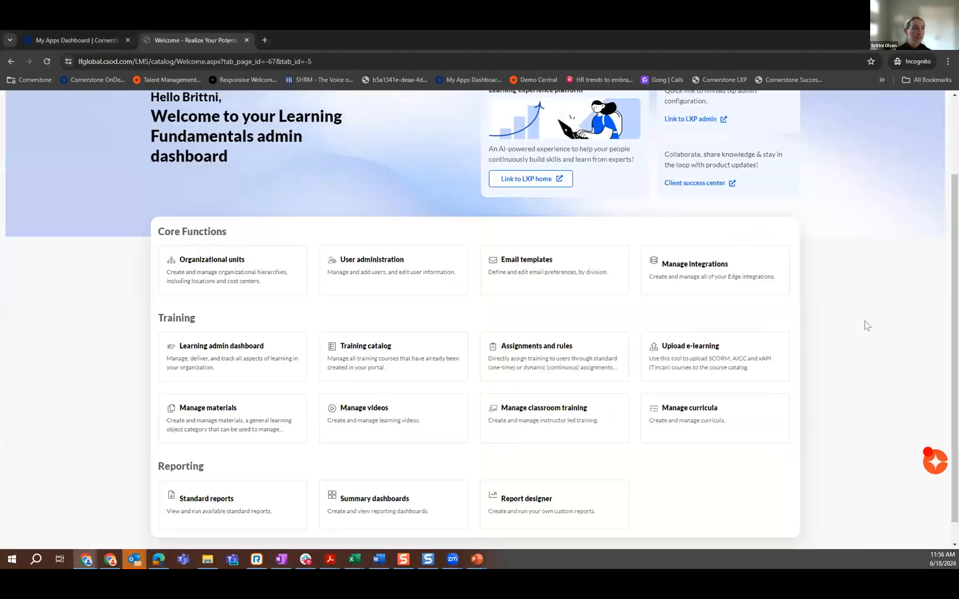
pyautogui.press('F11')
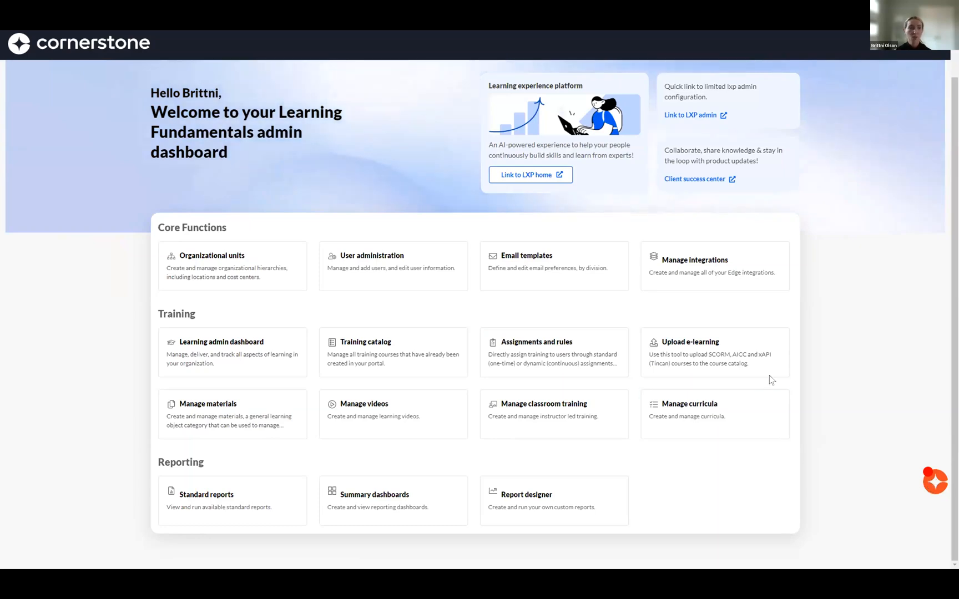
# Open the Assign Training guide from the embedded MyGuide list, show its walkthrough as a video, and pause playback
pyautogui.click(932, 483)
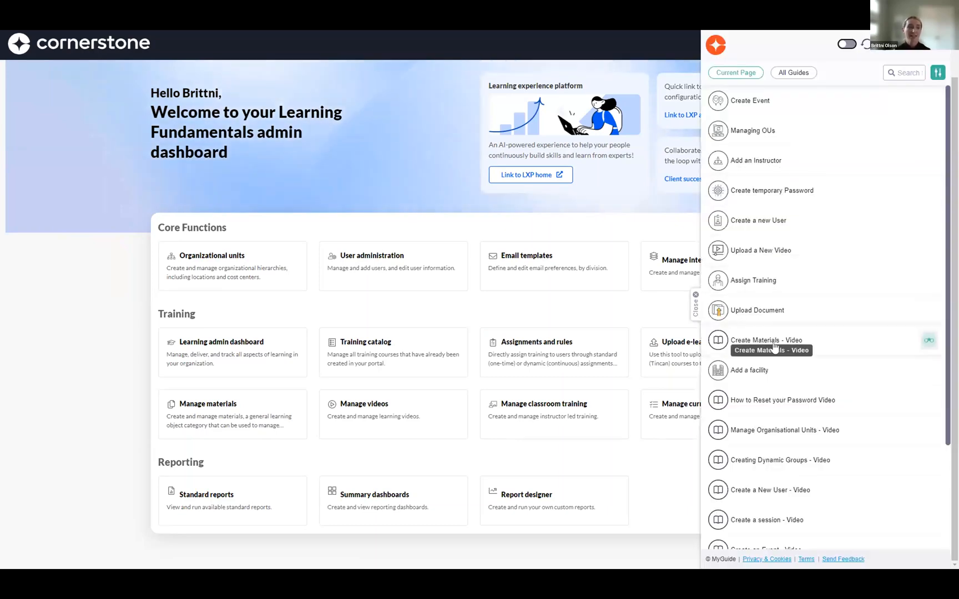
pyautogui.click(742, 282)
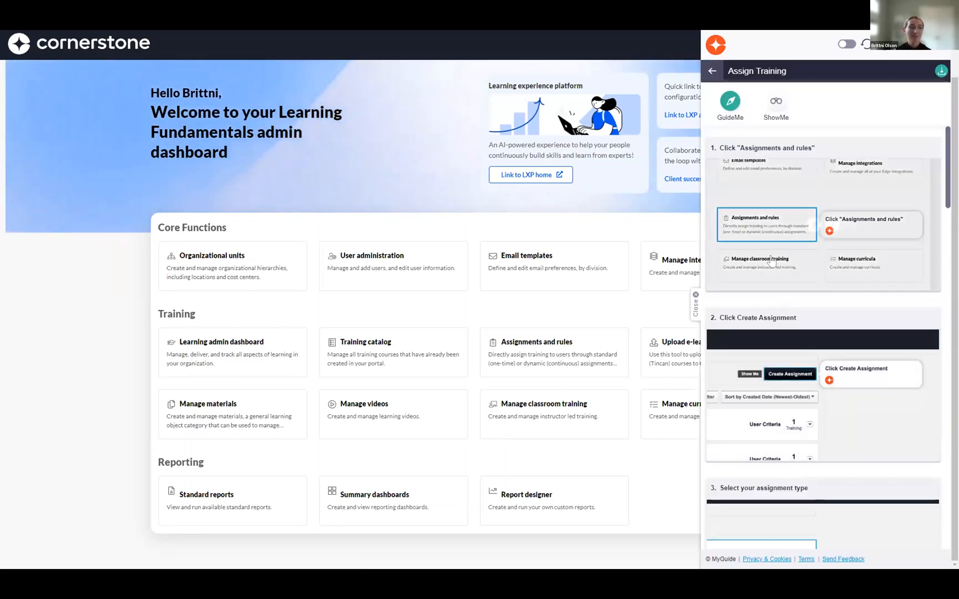
pyautogui.moveTo(767, 258)
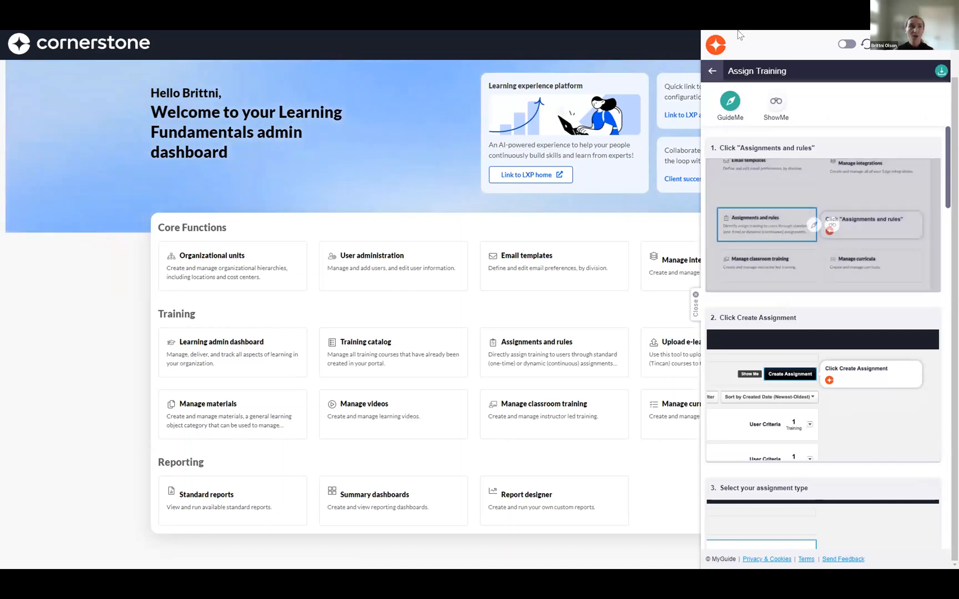
pyautogui.click(776, 106)
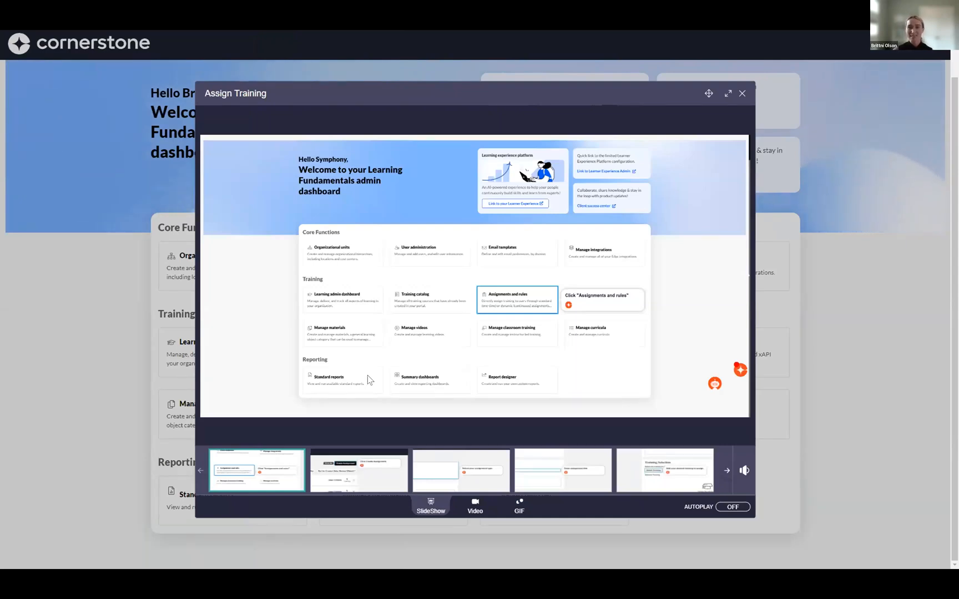
pyautogui.click(475, 509)
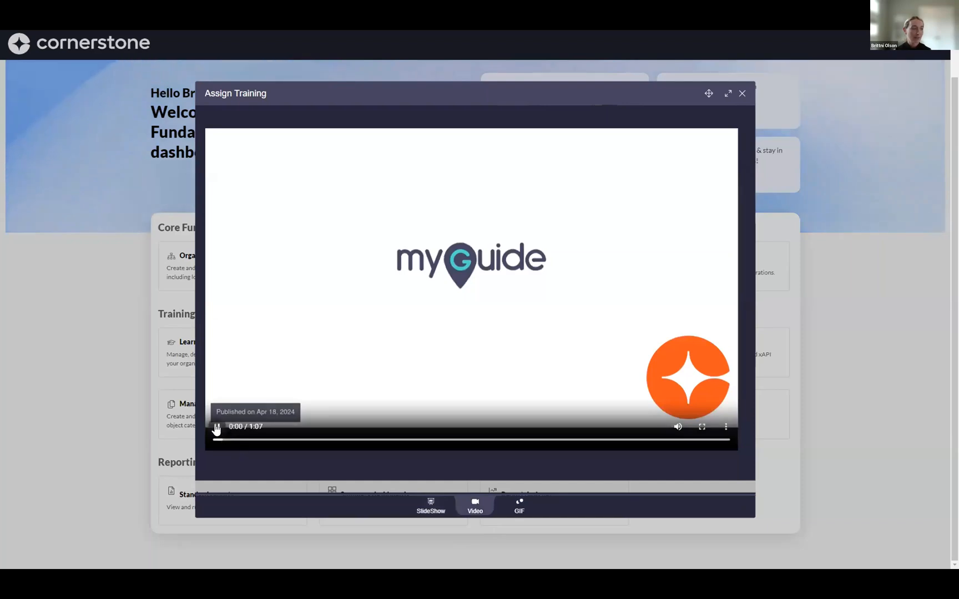
pyautogui.click(216, 427)
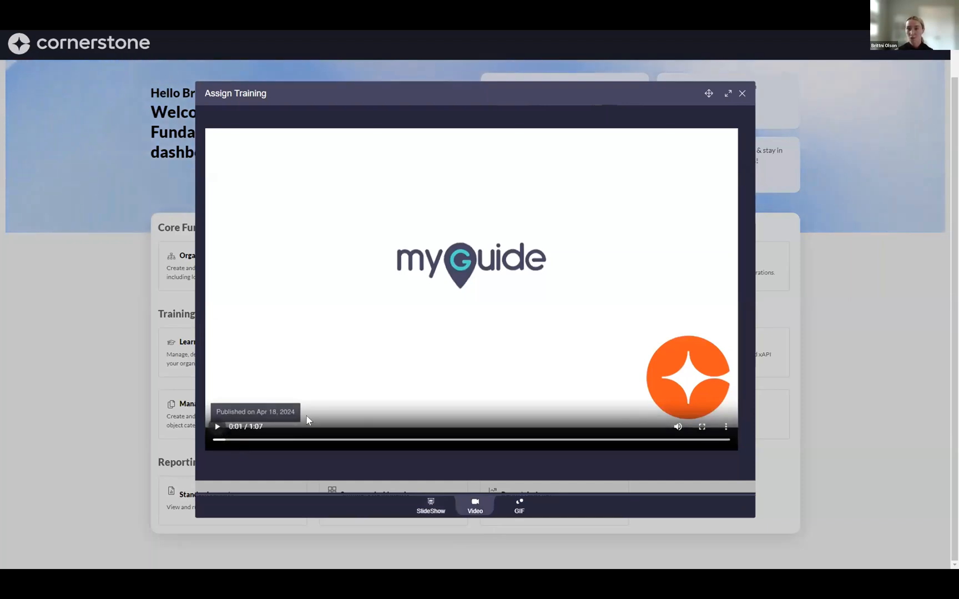